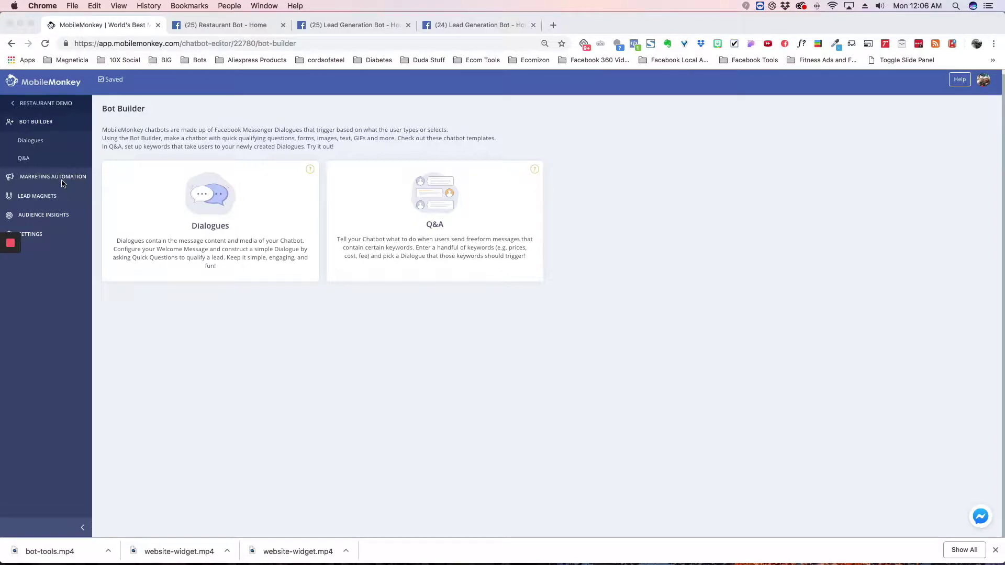
Go to the Lead Magnets section of the Restaurant Demo bot.
{"action": "left_click", "coordinate": [33, 195]}
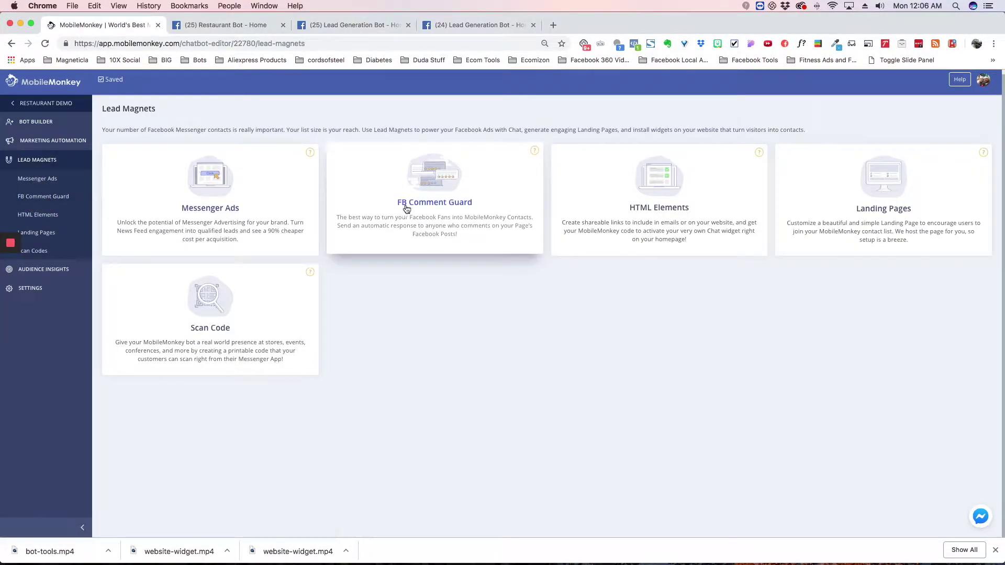
Start a new untitled FB Comment Guard from the FB Comment Guard feature.
{"action": "left_click", "coordinate": [425, 208]}
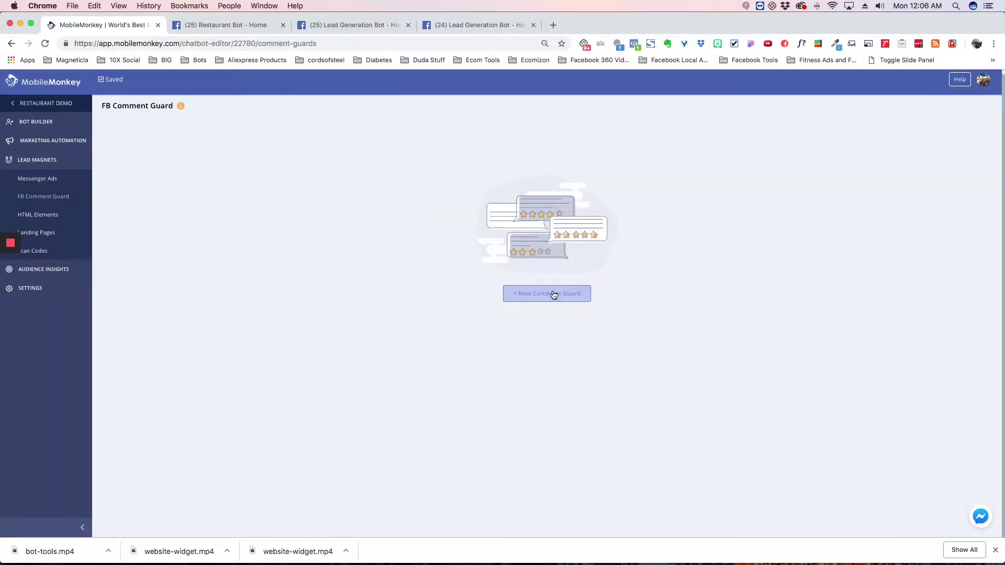
{"action": "left_click", "coordinate": [552, 294]}
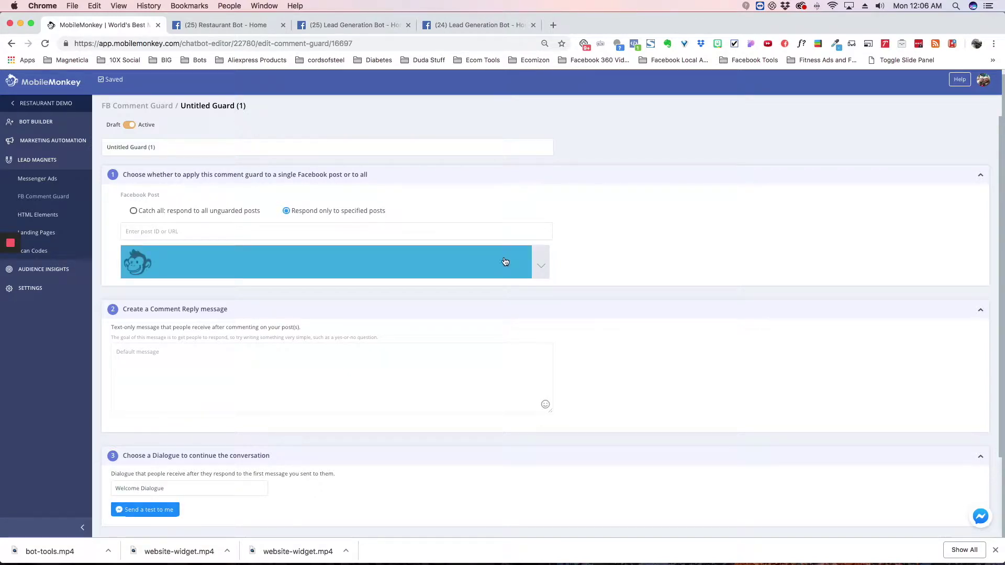
Browse the available Facebook posts, then choose catch-all mode for all unguarded posts.
{"action": "left_click", "coordinate": [541, 267]}
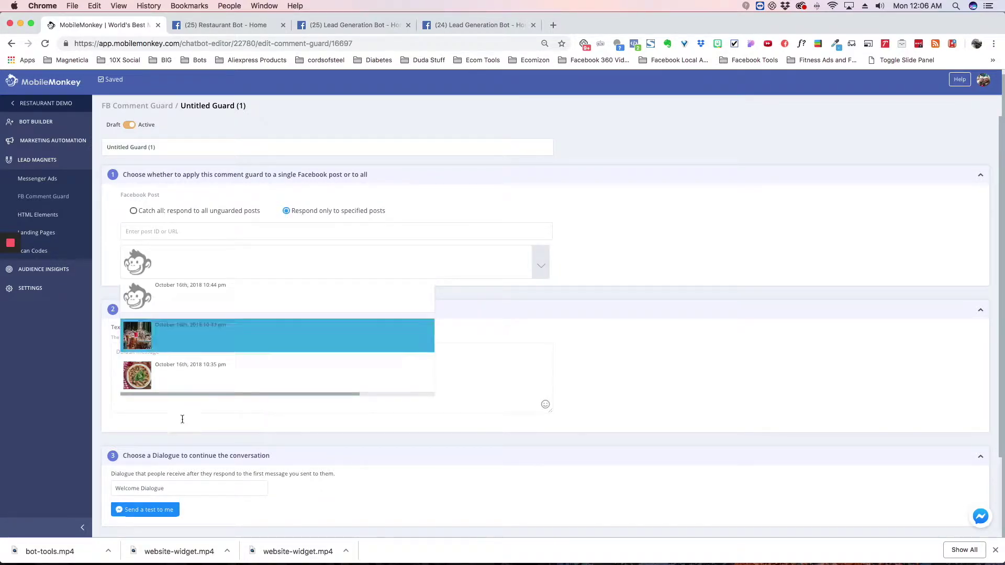
{"action": "left_click", "coordinate": [593, 238]}
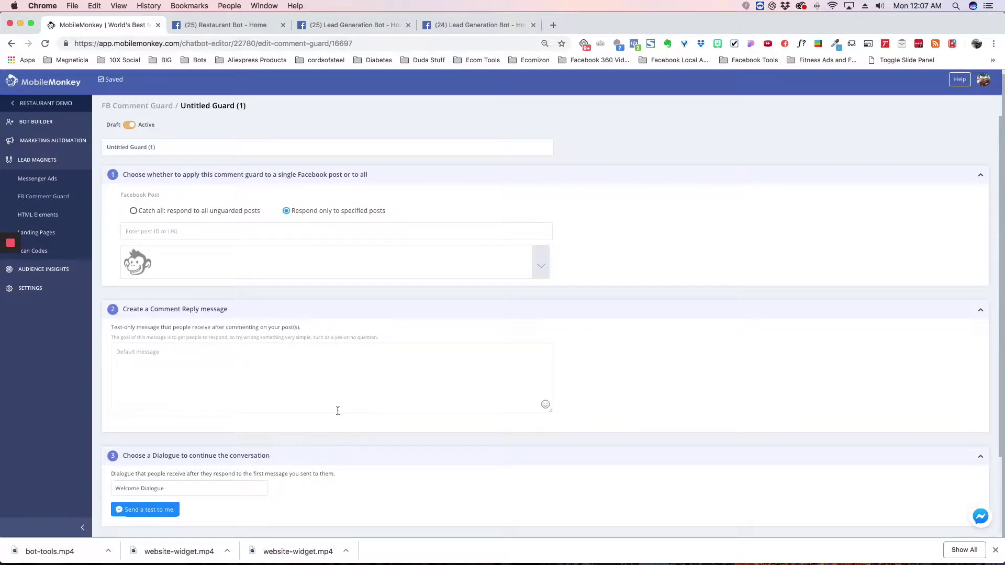
{"action": "left_click", "coordinate": [133, 211]}
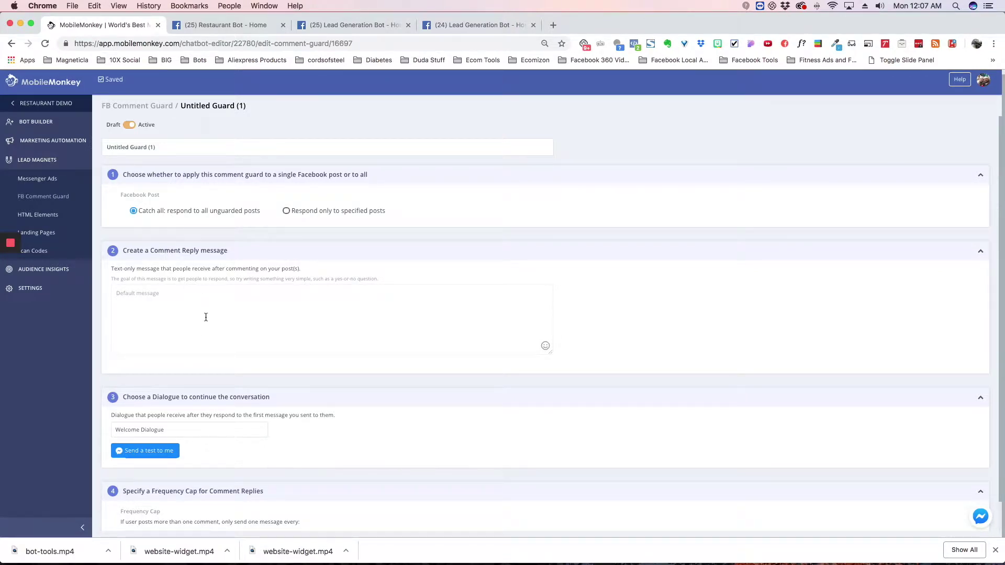
Try the specified-posts option, return to catch-all, and select the default guard name.
{"action": "left_click", "coordinate": [287, 212]}
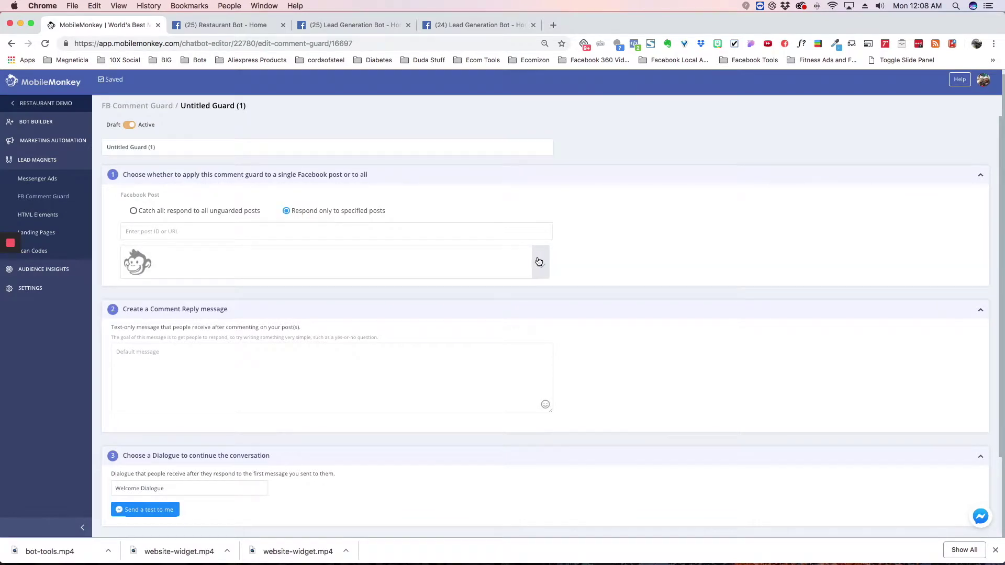
{"action": "left_click", "coordinate": [540, 261]}
{"action": "left_click", "coordinate": [609, 264]}
{"action": "left_click", "coordinate": [134, 212]}
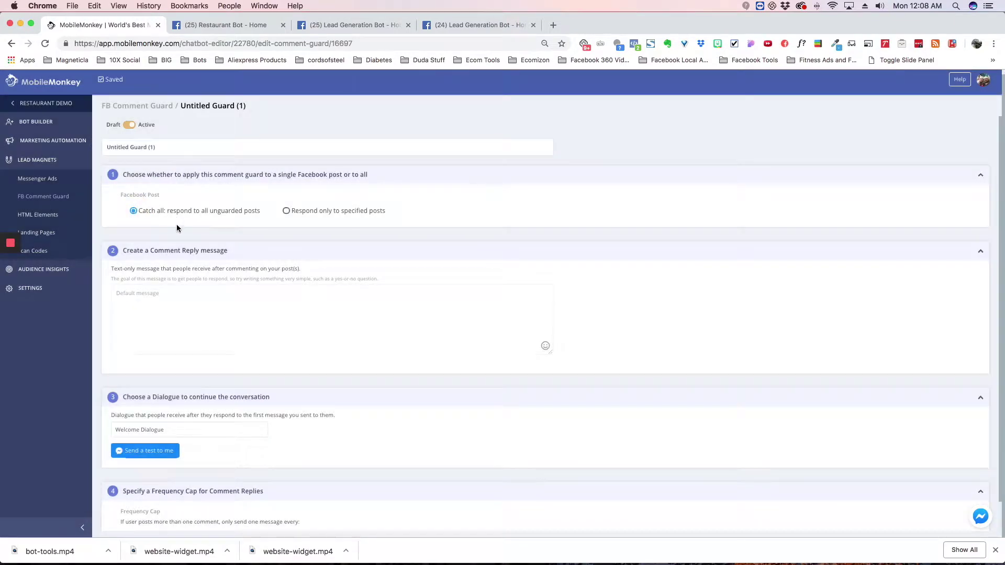
{"action": "left_click_drag", "start_coordinate": [172, 147], "coordinate": [80, 145]}
{"action": "type", "text": "Caat"}
{"action": "type", "text": "chall Demo"}
Mark 'Catchall Demo' active and write the free-gift comment reply message.
{"action": "left_click", "coordinate": [131, 128]}
{"action": "left_click_drag", "start_coordinate": [175, 294], "coordinate": [113, 293]}
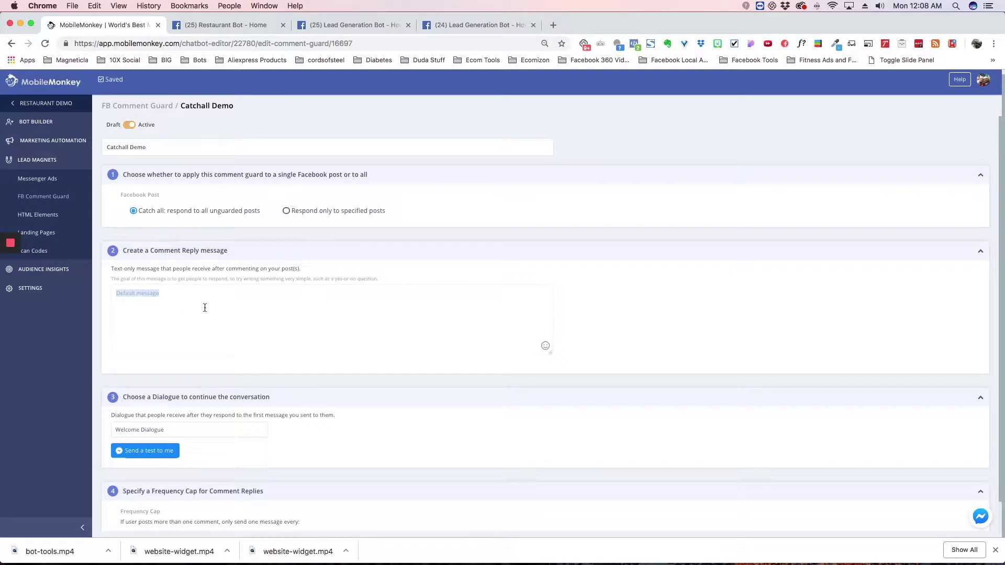
{"action": "type", "text": "Thanks f"}
{"action": "type", "text": "or you comment."}
{"action": "type", "text": " We have a free gift "}
{"action": "type", "text": "gort you"}
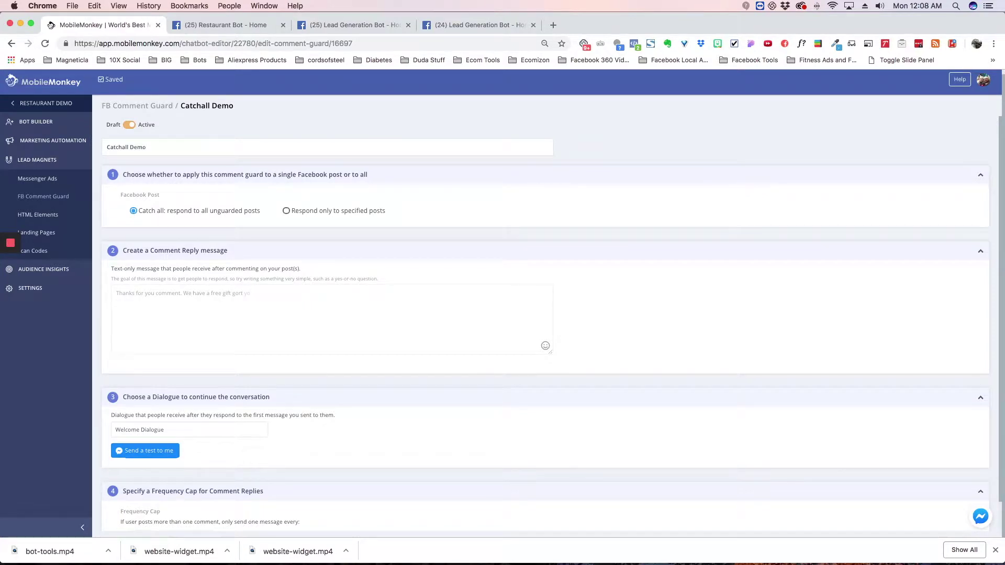
{"action": "key", "text": "BackSpace"}
{"action": "type", "text": "for yo"}
{"action": "type", "text": "u. Just type \""}
{"action": "type", "text": "free\""}
{"action": "type", "text": " to get it."}
{"action": "scroll", "coordinate": [351, 476], "scroll_direction": "down", "scroll_amount": 1}
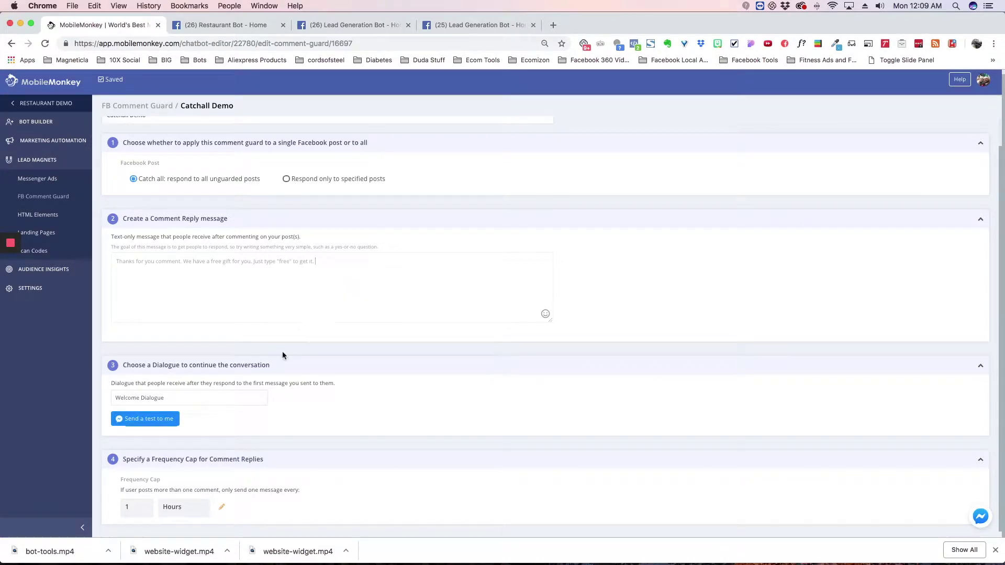
{"action": "left_click", "coordinate": [209, 400]}
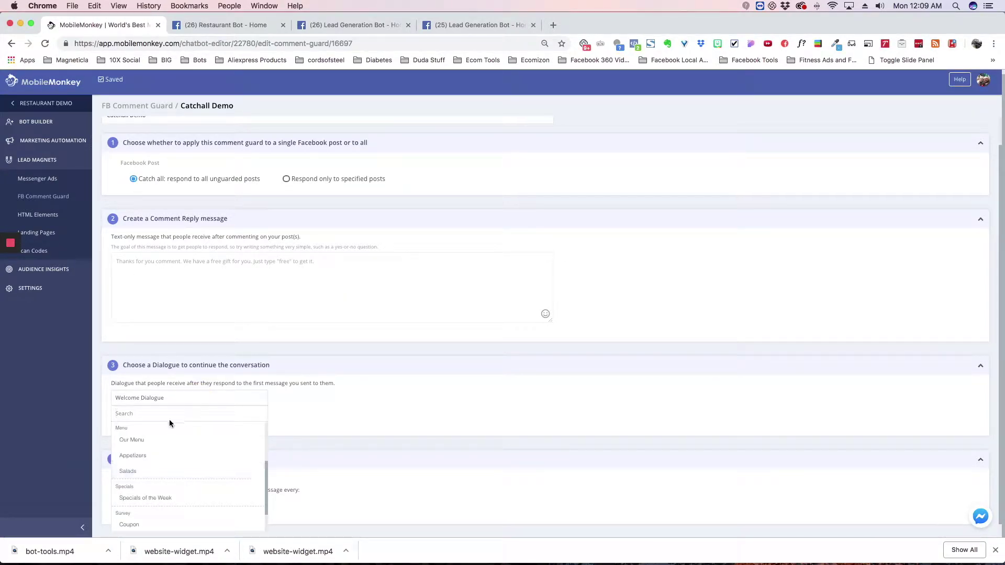
{"action": "scroll", "coordinate": [185, 474], "scroll_direction": "down", "scroll_amount": 3}
{"action": "scroll", "coordinate": [173, 485], "scroll_direction": "down", "scroll_amount": 2}
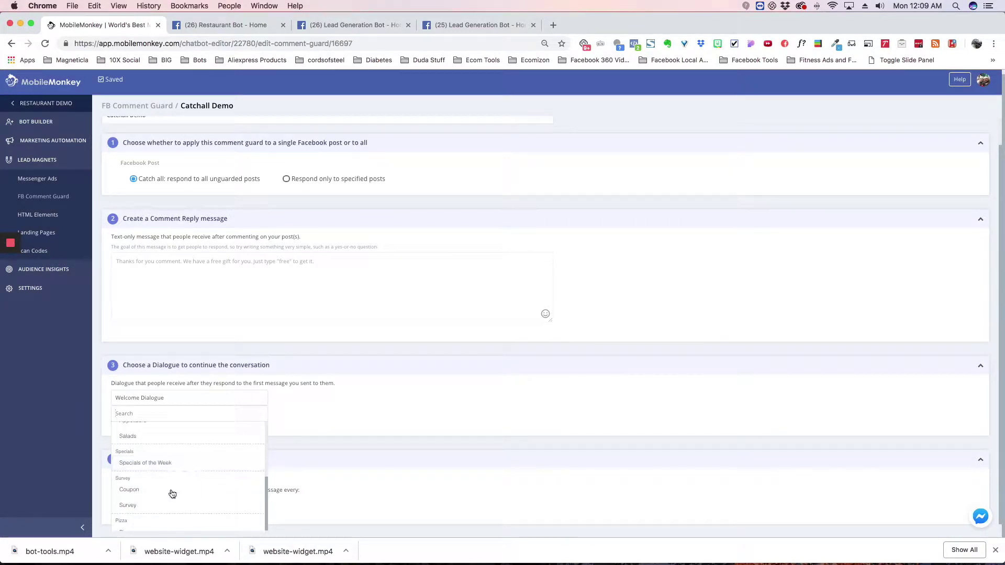
Choose the Coupon dialogue as follow-up and begin editing the frequency cap.
{"action": "left_click", "coordinate": [169, 491]}
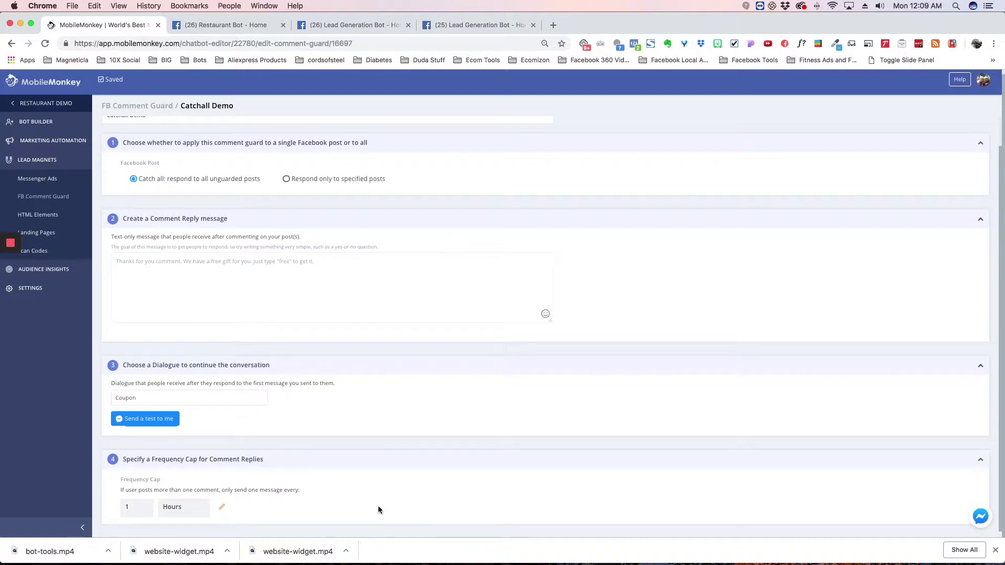
{"action": "left_click", "coordinate": [221, 508]}
{"action": "left_click", "coordinate": [207, 509]}
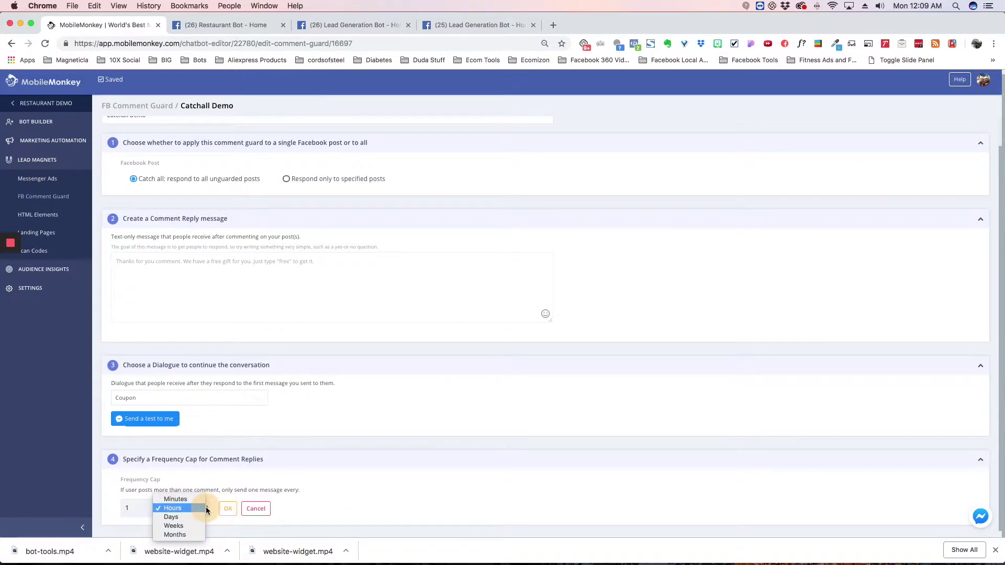
{"action": "left_click", "coordinate": [183, 506]}
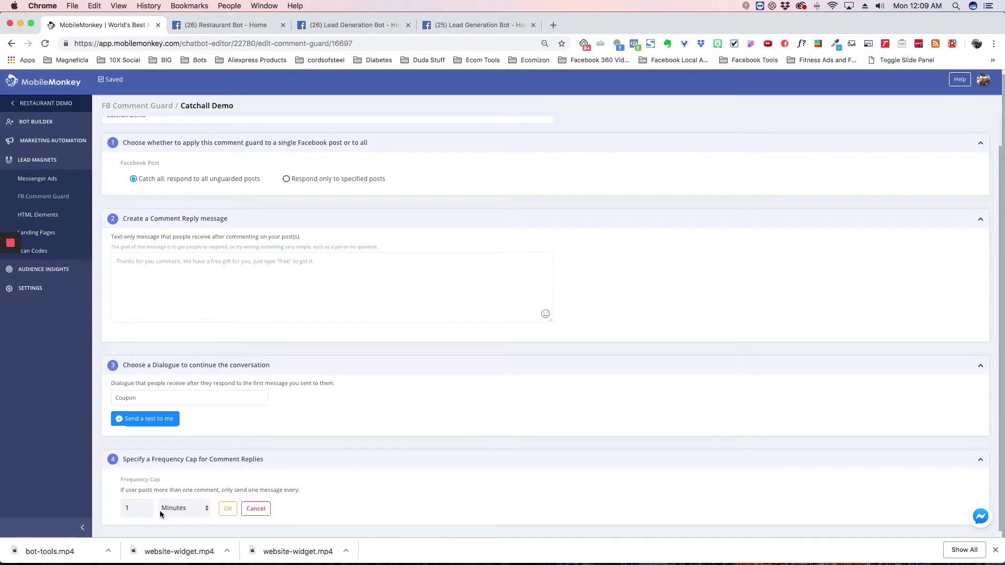
Set the frequency cap to one reply per hour per user and confirm it.
{"action": "left_click", "coordinate": [206, 510]}
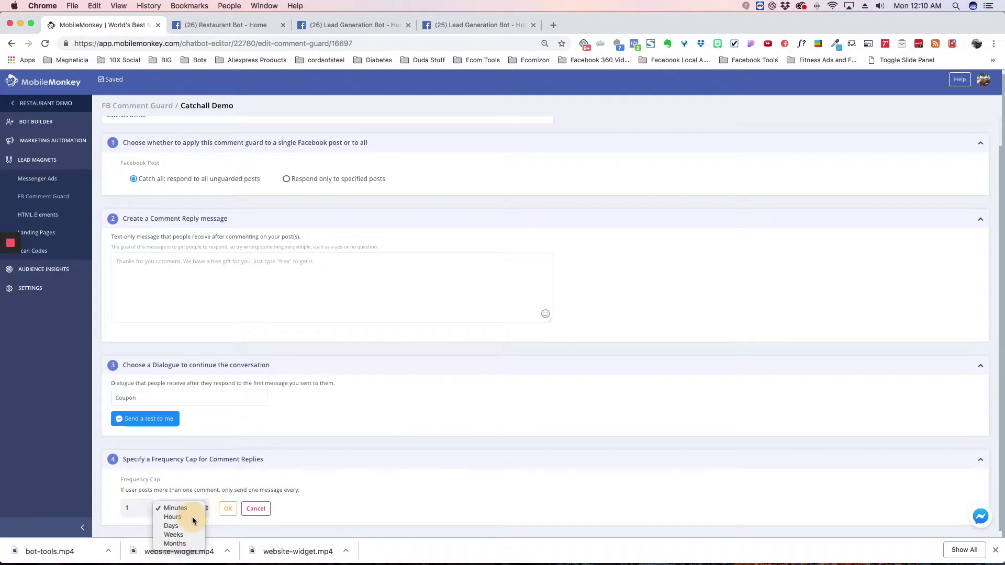
{"action": "left_click", "coordinate": [192, 518]}
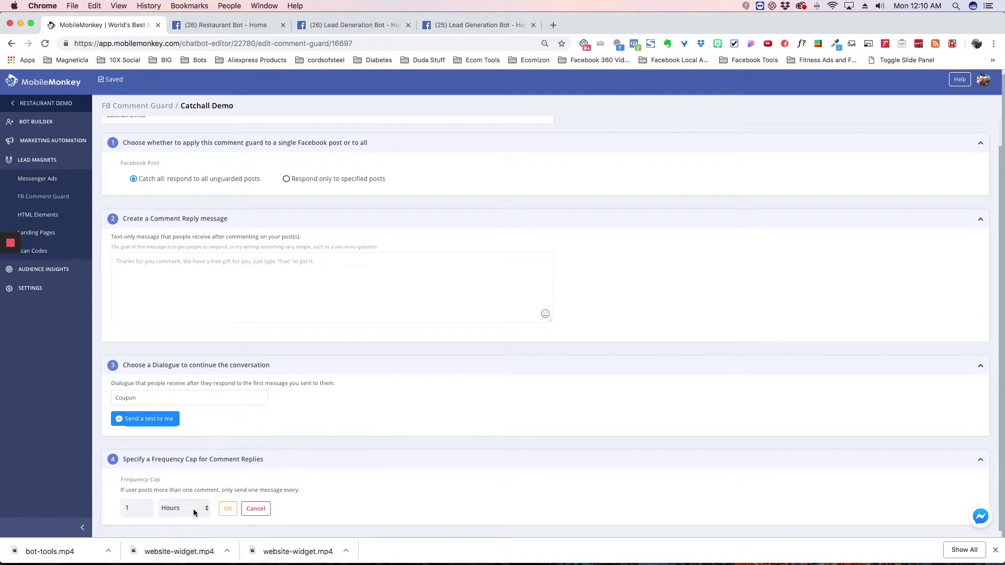
{"action": "left_click", "coordinate": [228, 512]}
{"action": "scroll", "coordinate": [235, 299], "scroll_direction": "up", "scroll_amount": 2}
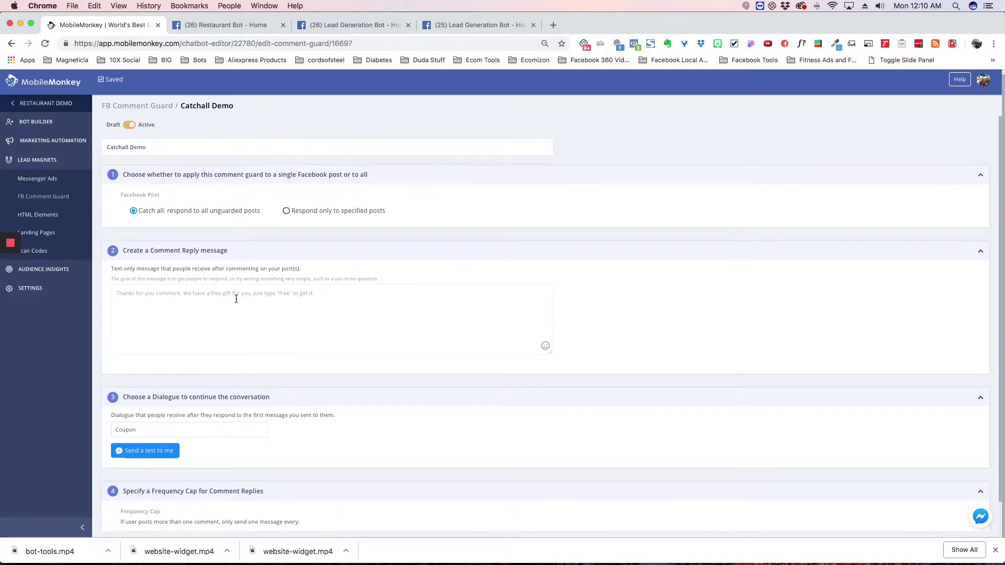
{"action": "left_click", "coordinate": [231, 27]}
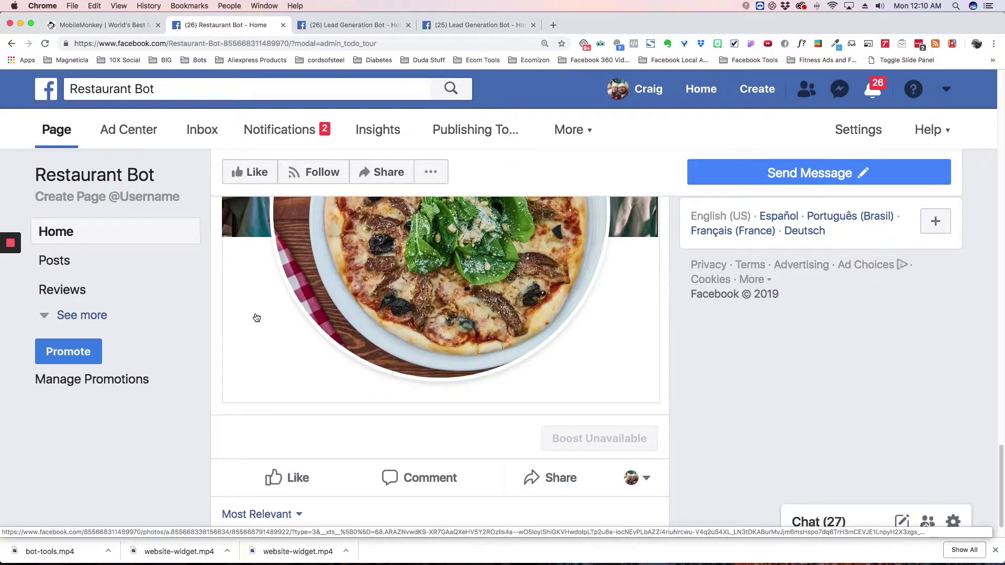
{"action": "scroll", "coordinate": [270, 329], "scroll_direction": "up", "scroll_amount": 2}
{"action": "scroll", "coordinate": [282, 326], "scroll_direction": "up", "scroll_amount": 1}
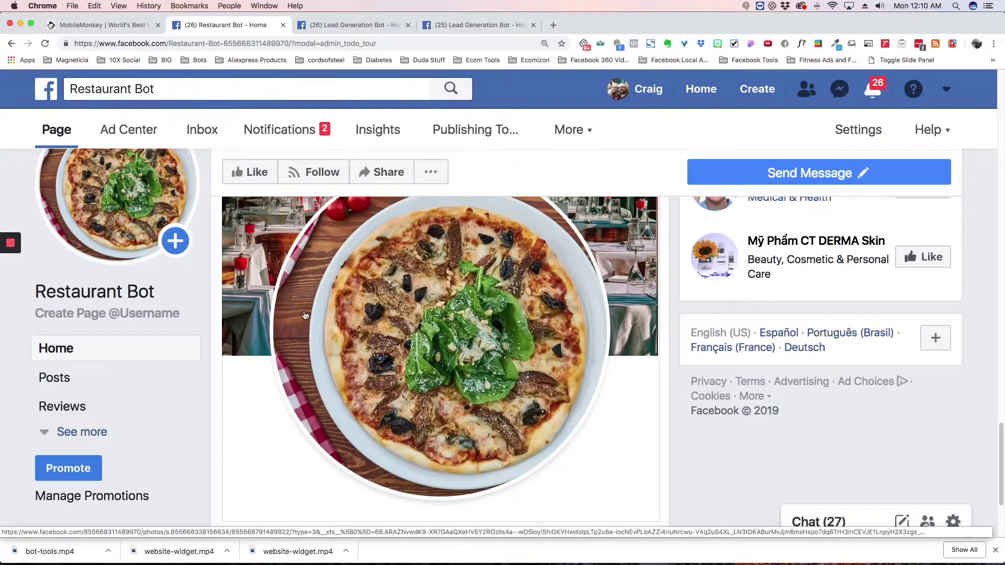
{"action": "scroll", "coordinate": [307, 317], "scroll_direction": "up", "scroll_amount": 3}
{"action": "scroll", "coordinate": [322, 326], "scroll_direction": "up", "scroll_amount": 1}
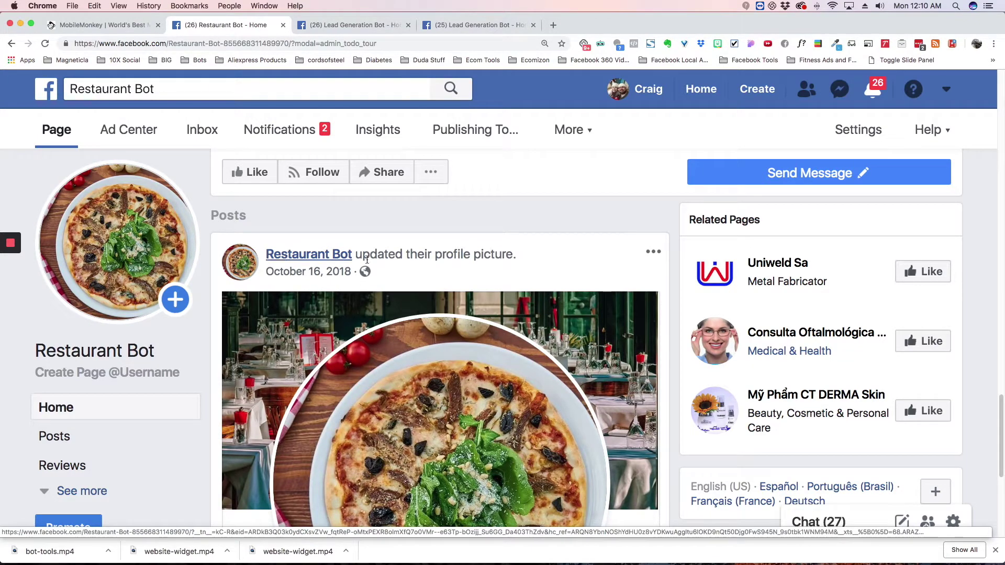
{"action": "scroll", "coordinate": [404, 296], "scroll_direction": "down", "scroll_amount": 1}
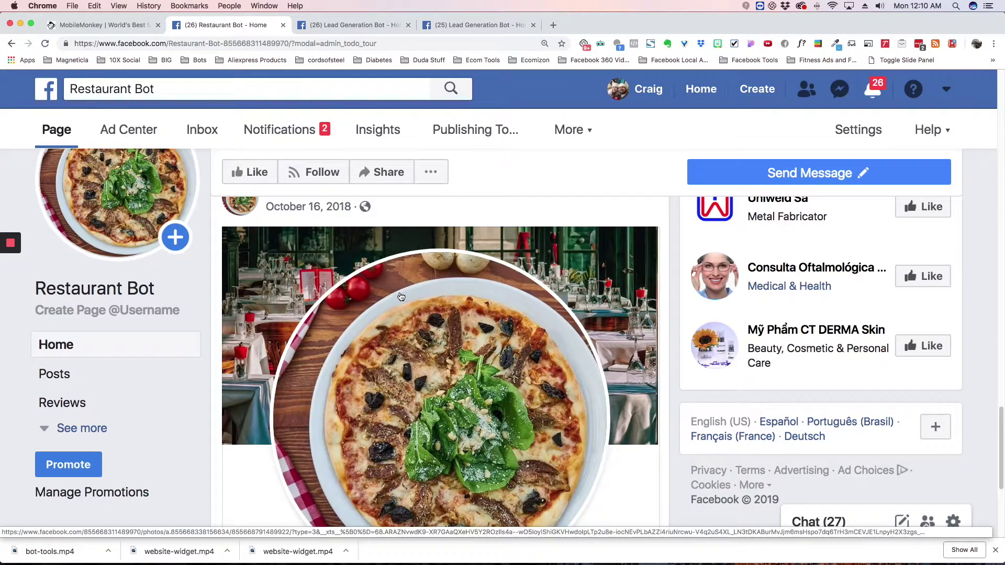
{"action": "scroll", "coordinate": [370, 305], "scroll_direction": "down", "scroll_amount": 1}
{"action": "scroll", "coordinate": [368, 310], "scroll_direction": "down", "scroll_amount": 2}
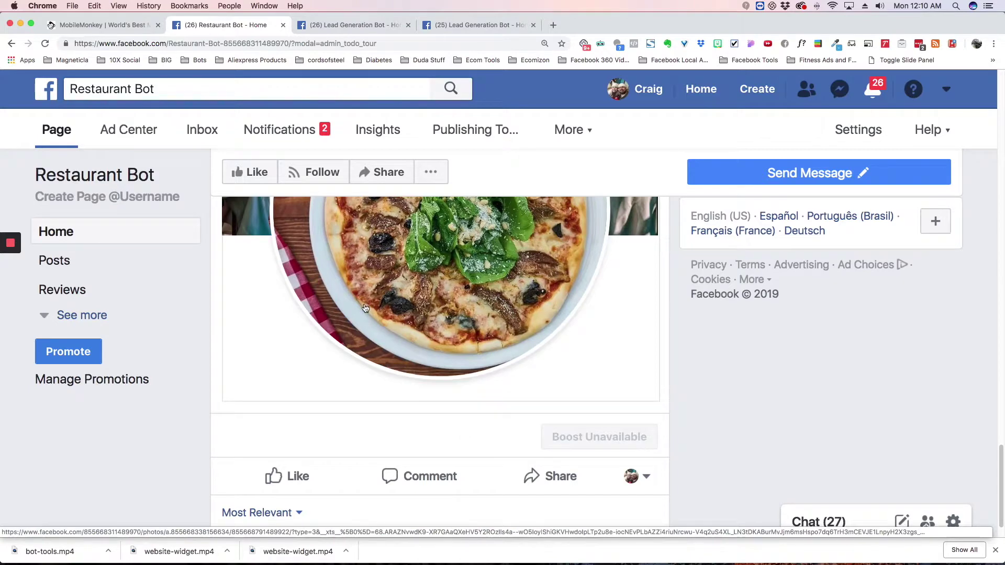
{"action": "scroll", "coordinate": [349, 318], "scroll_direction": "down", "scroll_amount": 1}
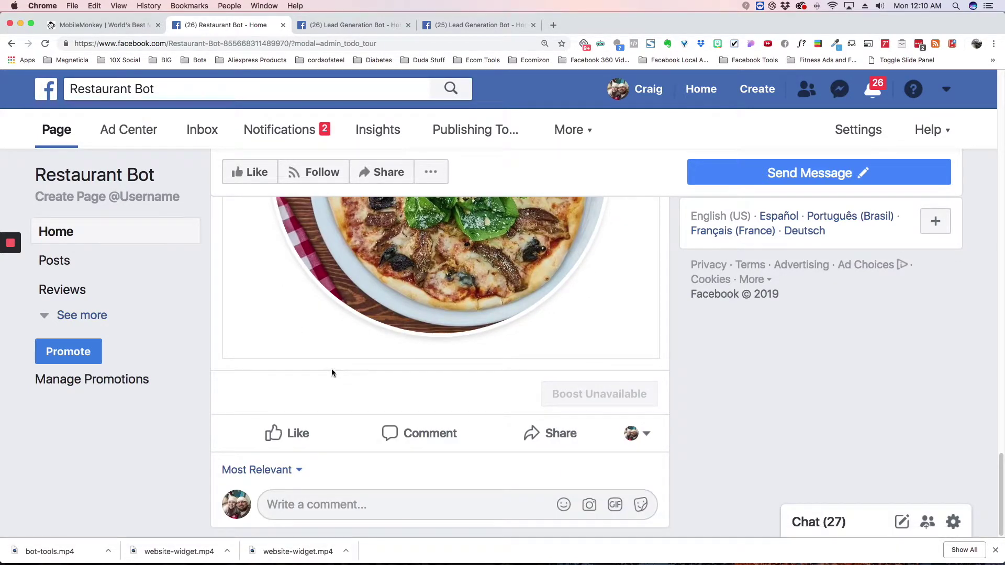
Ready the pizza post's comment box, confirming it posts as the personal profile.
{"action": "left_click", "coordinate": [348, 507]}
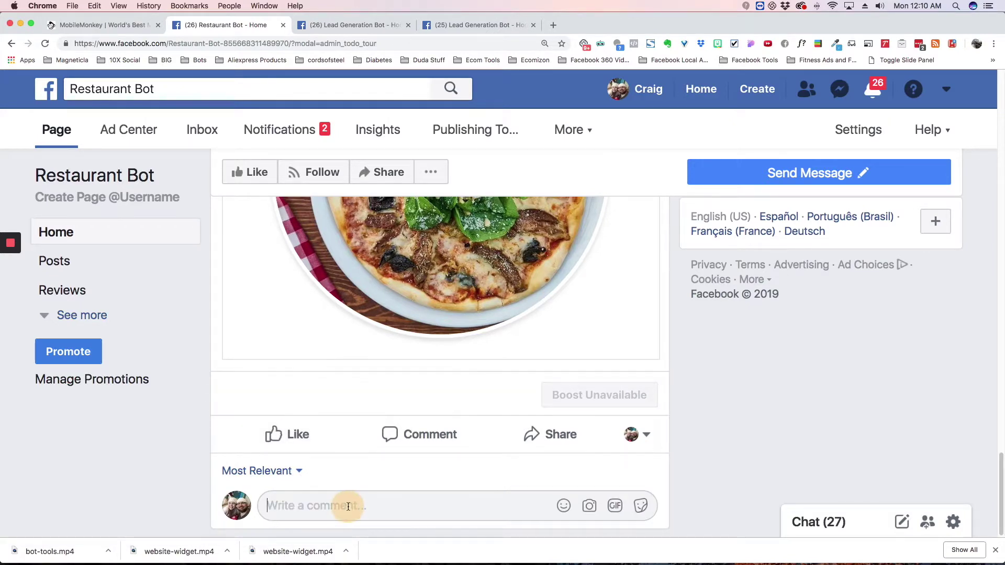
{"action": "left_click", "coordinate": [649, 439]}
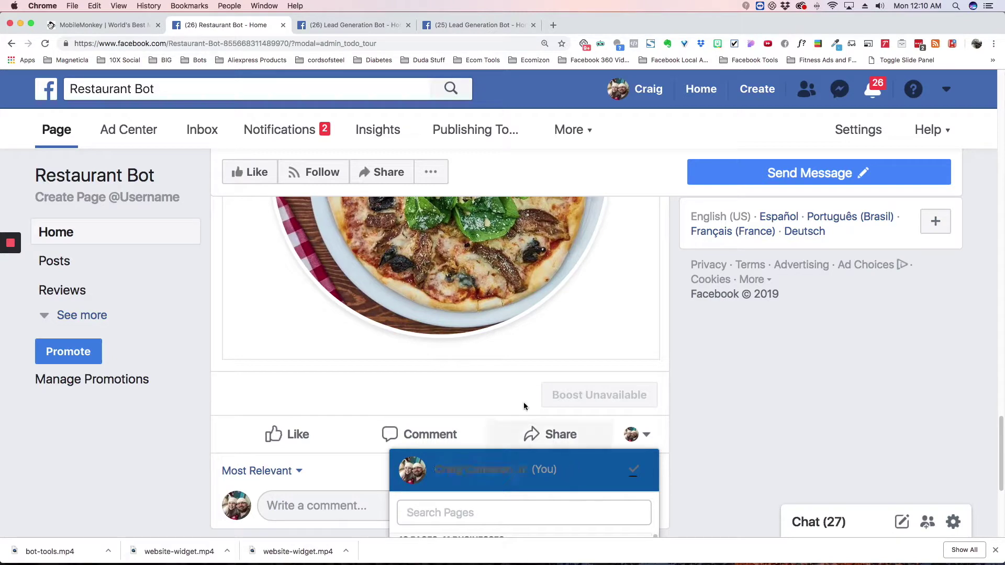
{"action": "left_click", "coordinate": [503, 392]}
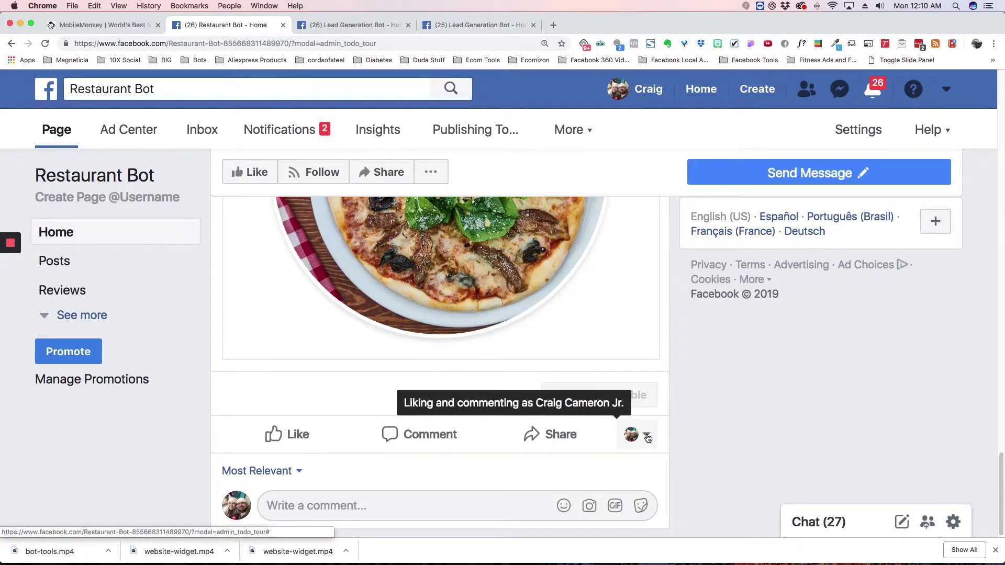
Comment 'This looks yummy!' on the pizza post and reply 'free' to the bot in Messenger.
{"action": "left_click", "coordinate": [364, 510]}
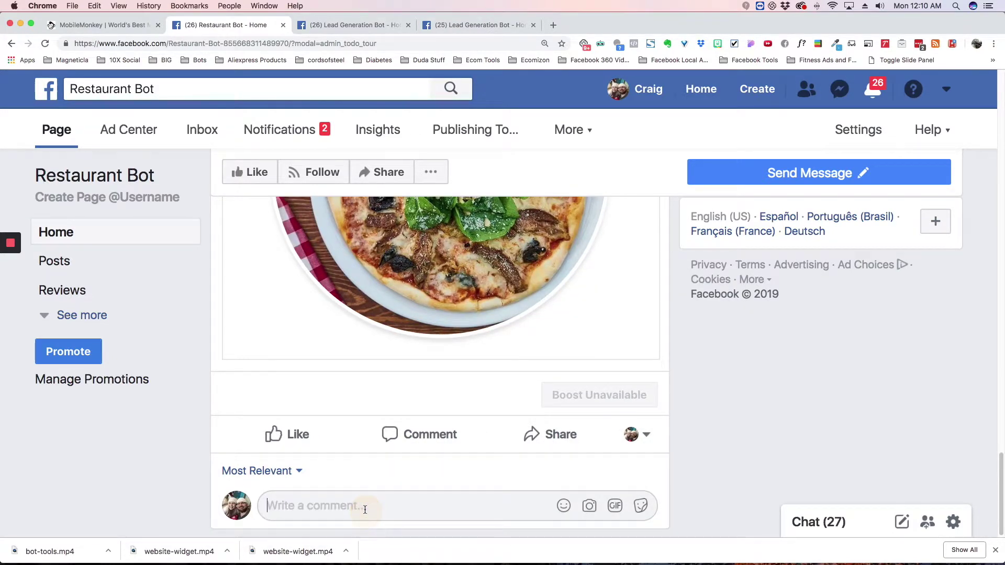
{"action": "type", "text": "This "}
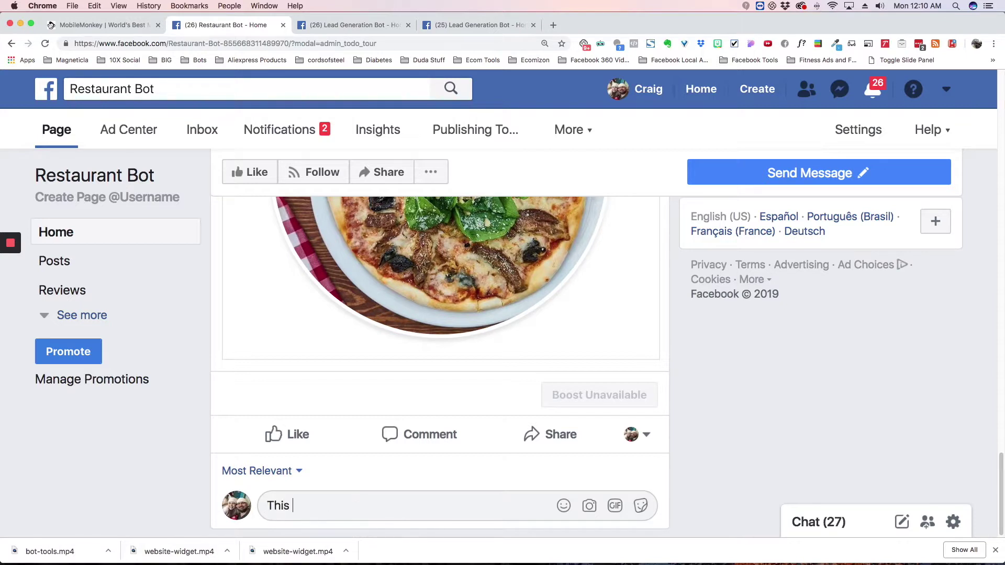
{"action": "type", "text": "looks "}
{"action": "type", "text": "yummy"}
{"action": "type", "text": "!"}
{"action": "key", "text": "Return"}
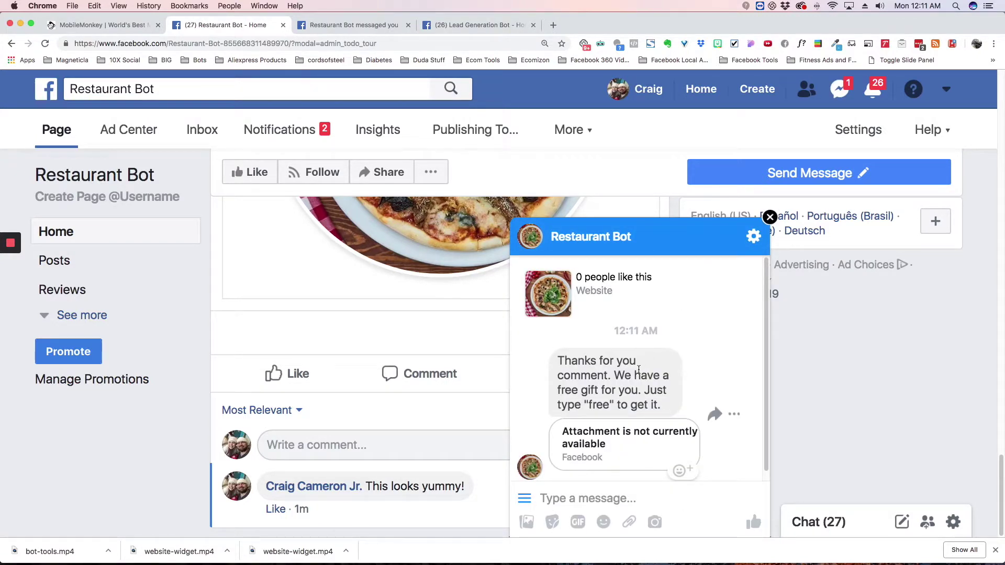
{"action": "mouse_move", "coordinate": [613, 383]}
{"action": "left_click", "coordinate": [610, 498]}
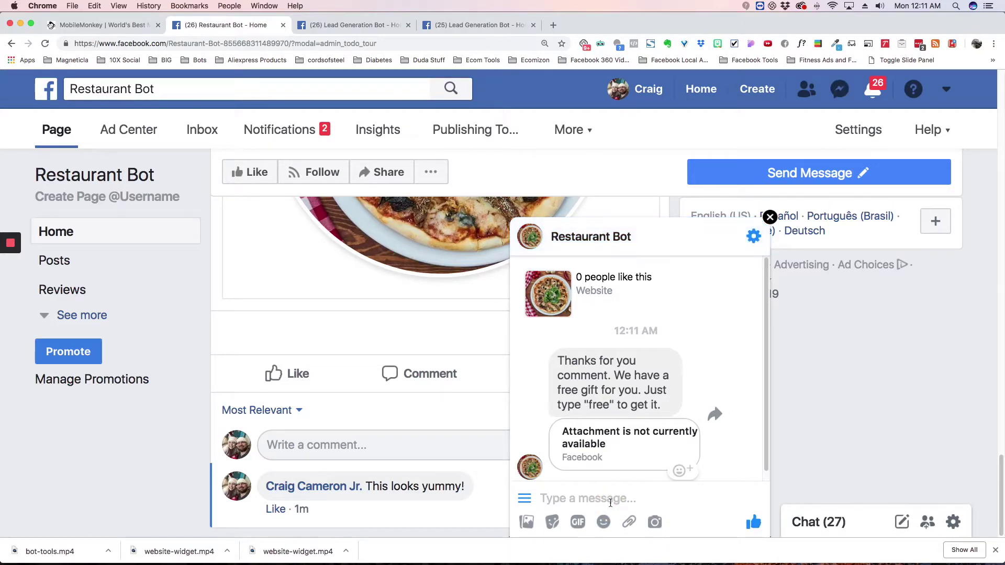
{"action": "type", "text": "free"}
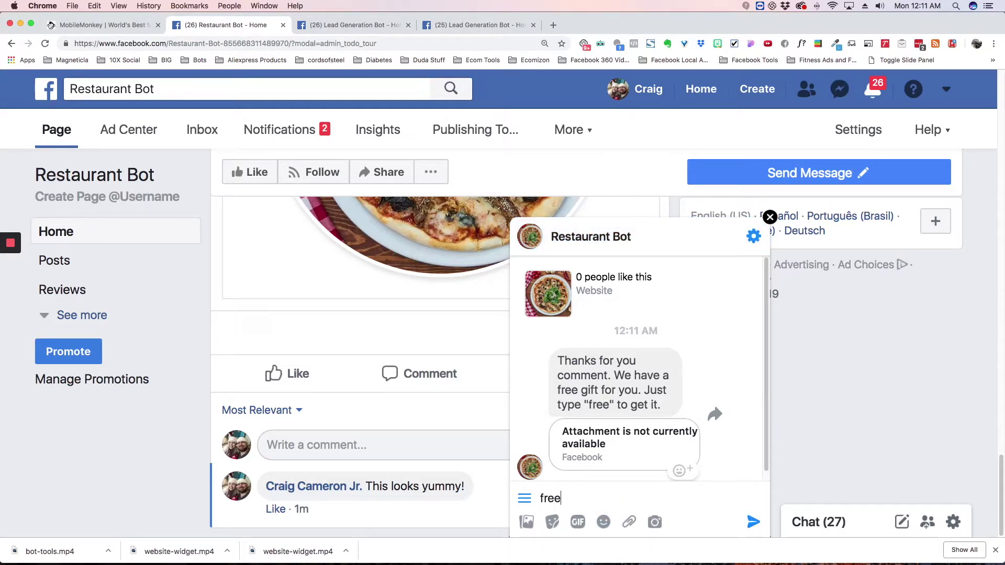
{"action": "key", "text": "Return"}
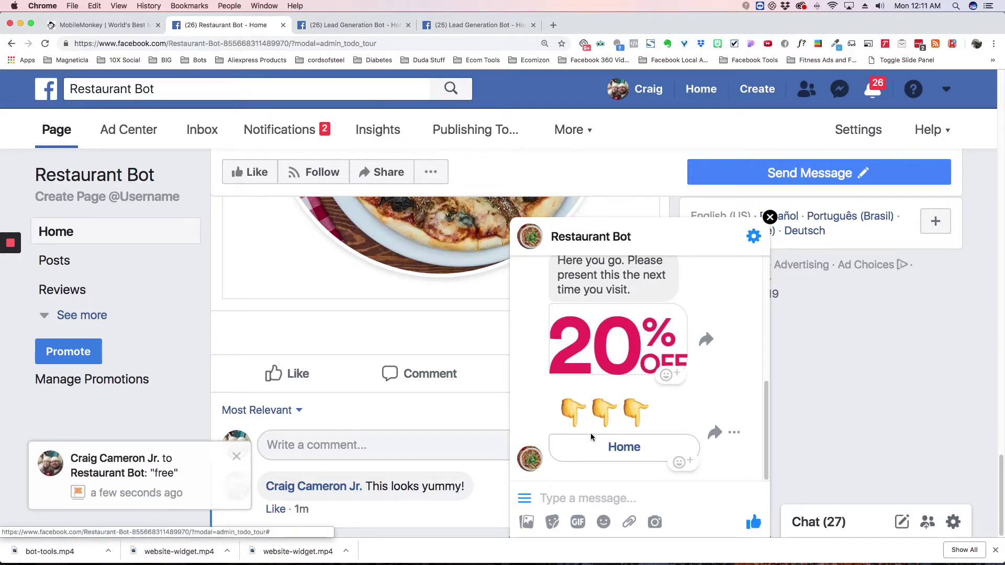
{"action": "mouse_move", "coordinate": [617, 344]}
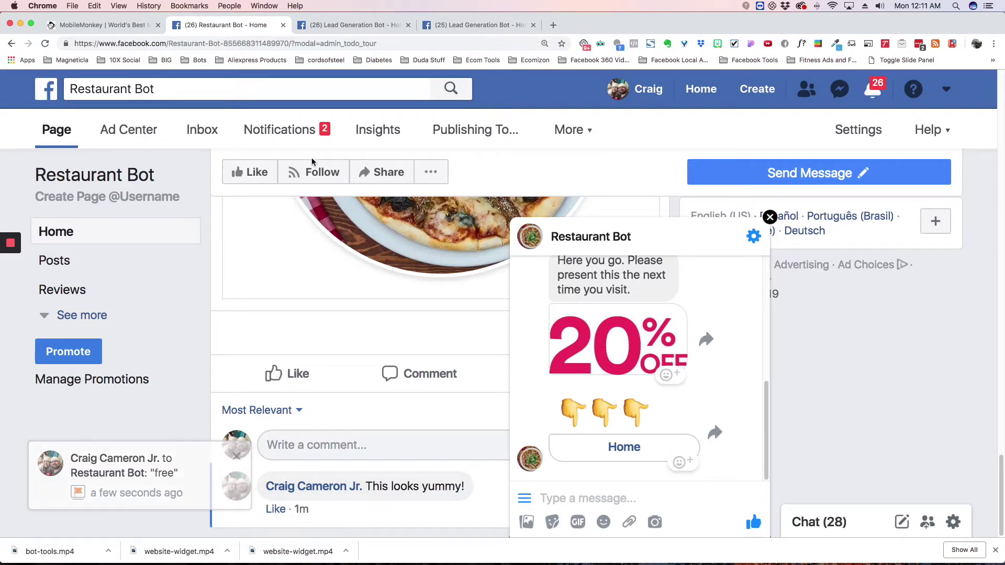
View the Contacts list under Audience Insights, showing the new commenter contact.
{"action": "left_click", "coordinate": [117, 25]}
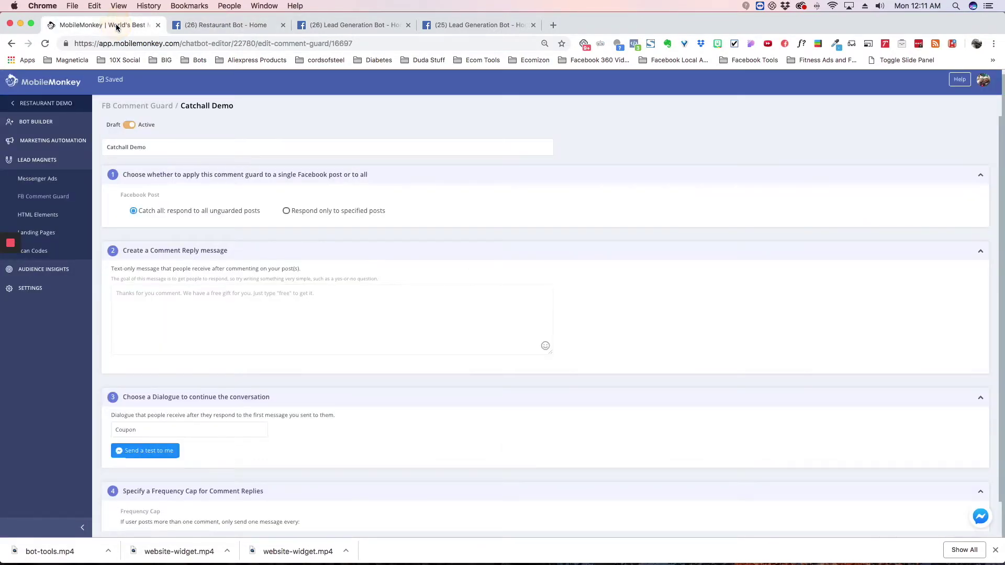
{"action": "left_click", "coordinate": [42, 269]}
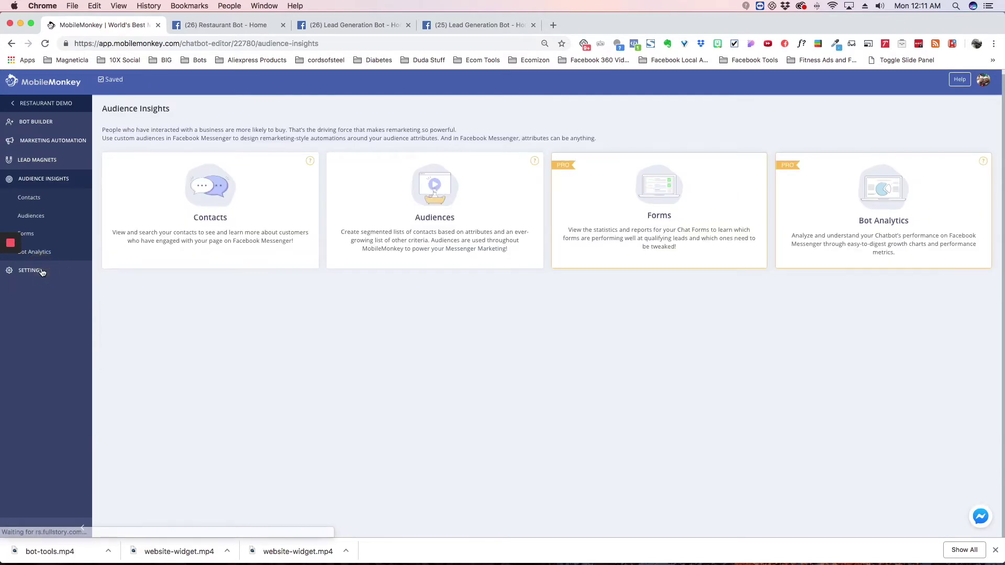
{"action": "left_click", "coordinate": [213, 193]}
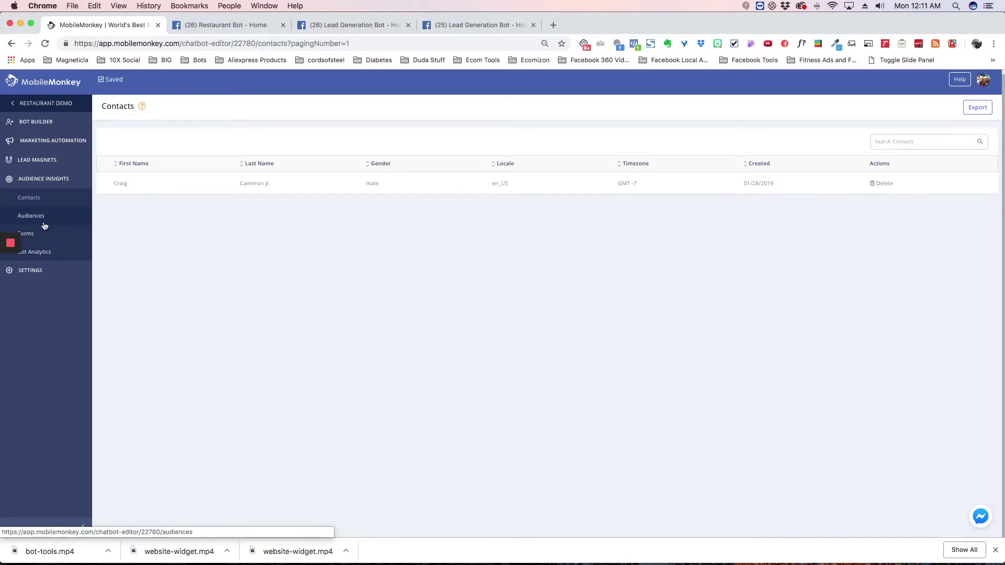
View the FB Comment Guard list with Catchall Demo shown as active.
{"action": "left_click", "coordinate": [45, 161]}
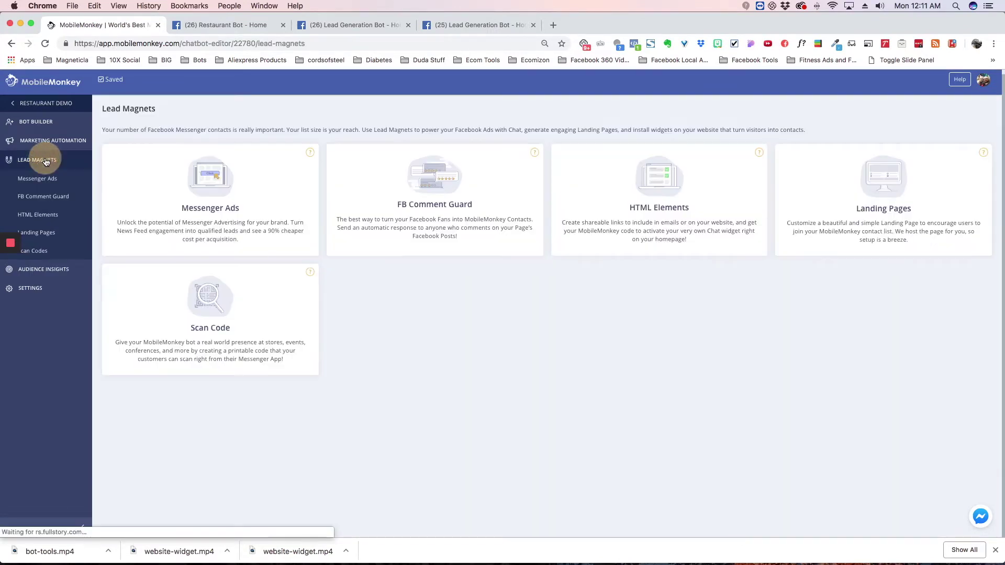
{"action": "left_click", "coordinate": [43, 196]}
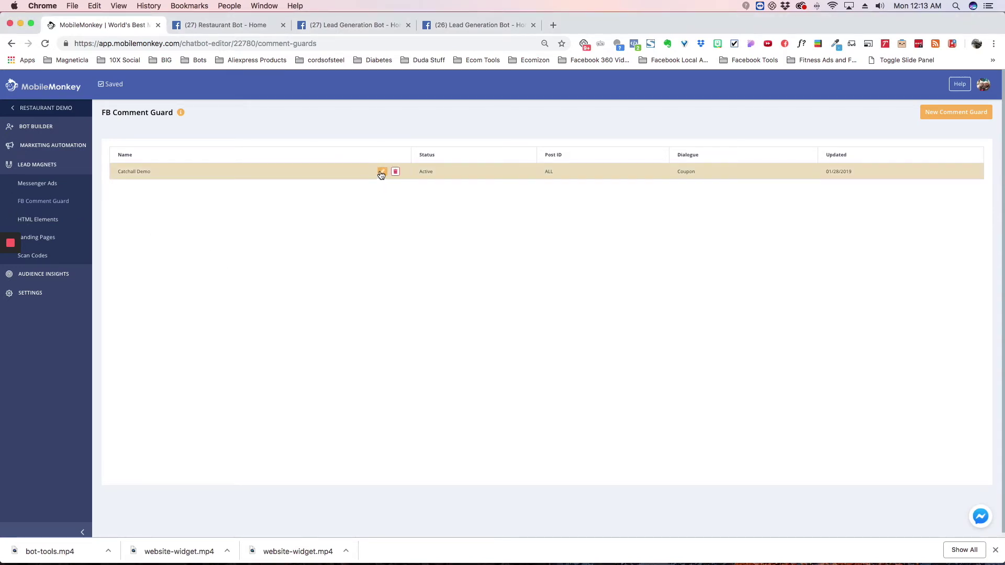
Reopen the Catchall Demo guard's settings for editing.
{"action": "left_click", "coordinate": [381, 173]}
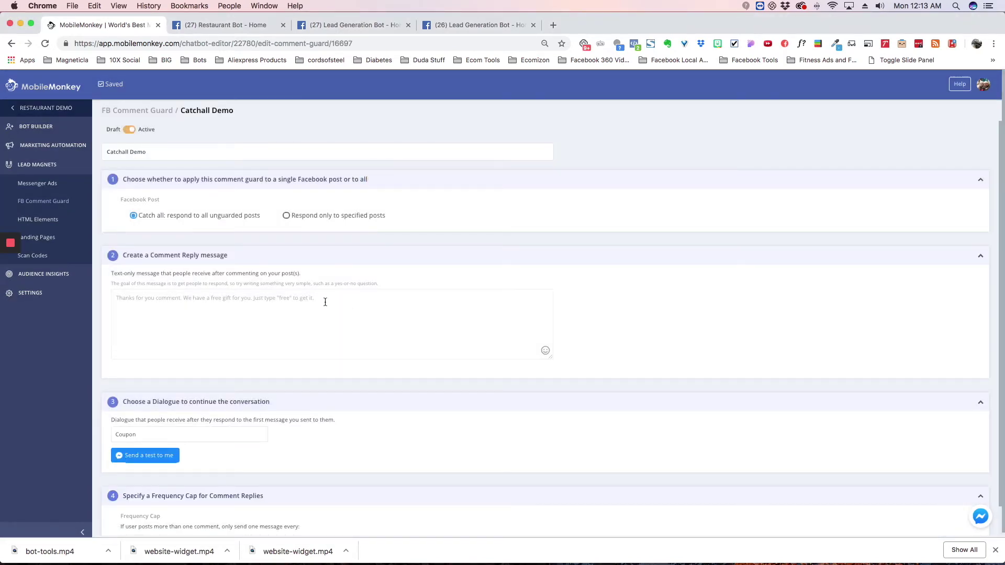